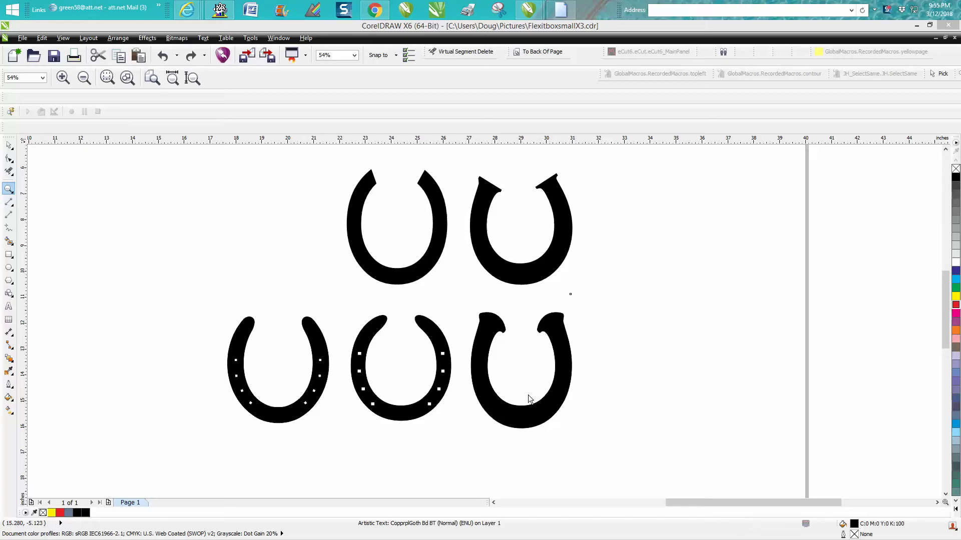
# Step: Rotate the top-left horseshoe letter to 0°, turning it into a C
pyautogui.click(5, 148)
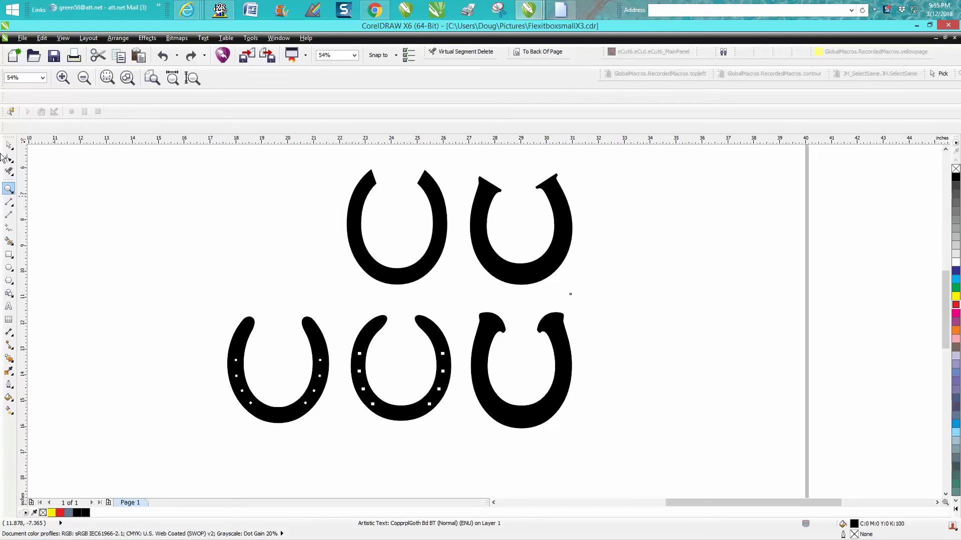
pyautogui.press('space')
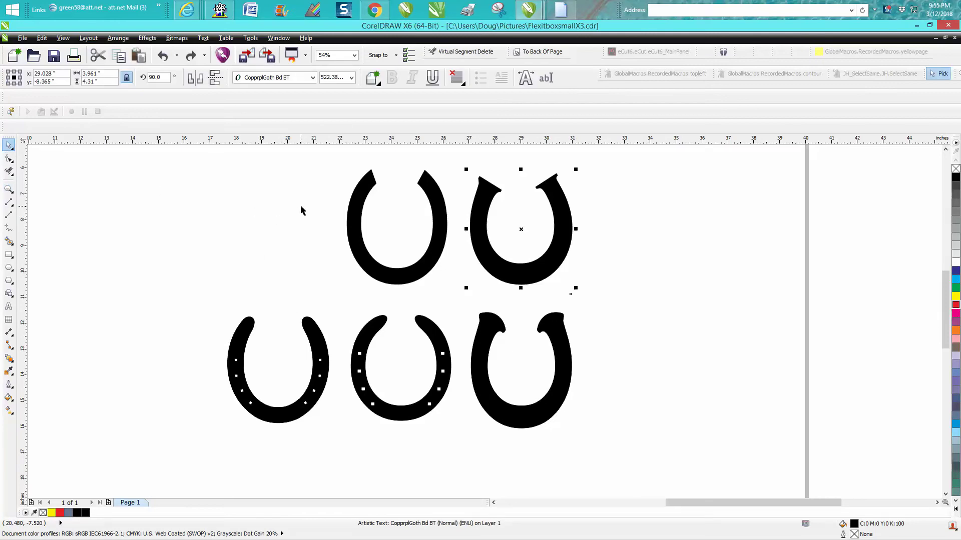
pyautogui.click(353, 223)
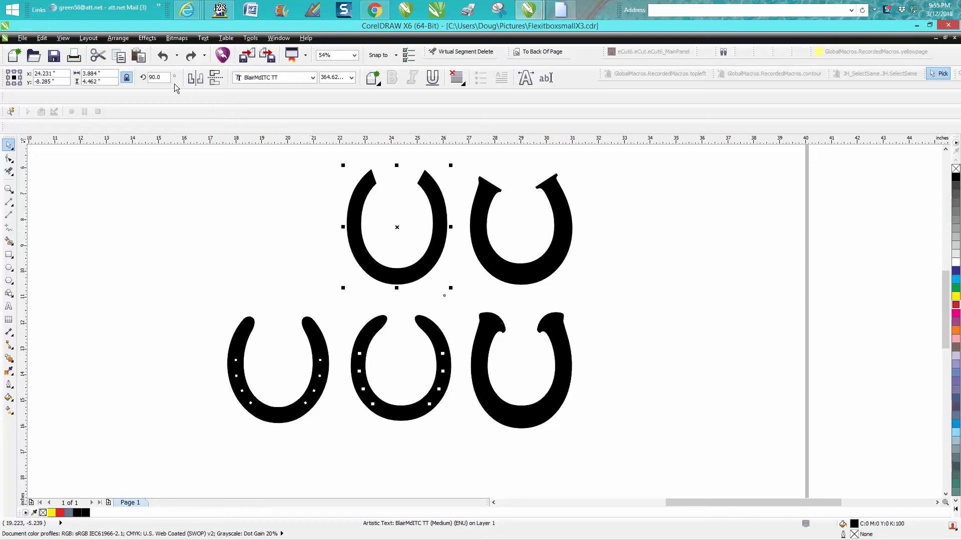
pyautogui.doubleClick(155, 78)
pyautogui.write('0')
pyautogui.press('Return')
# Step: Rotate the top-right horseshoe letter to 0° so it also reads as a C
pyautogui.click(493, 270)
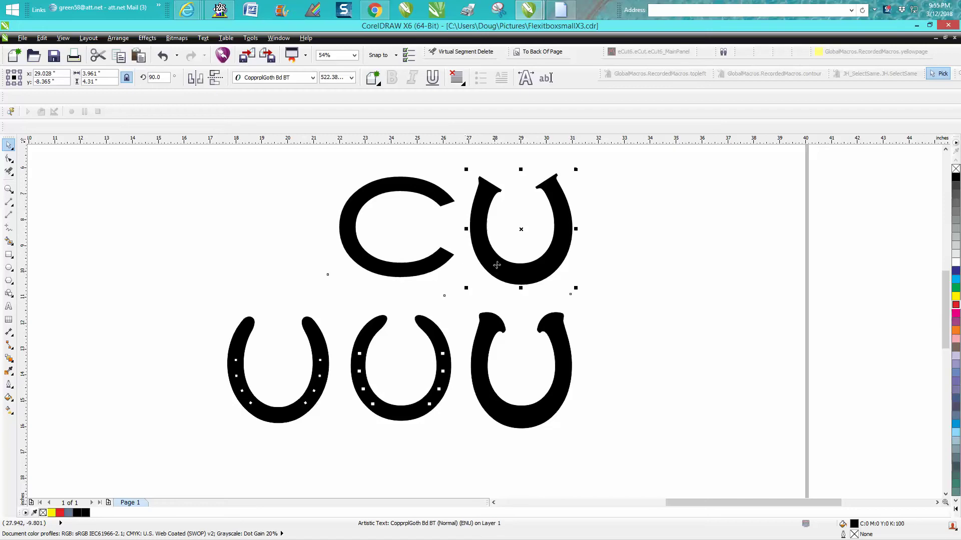
pyautogui.doubleClick(155, 78)
pyautogui.write('0')
pyautogui.press('Return')
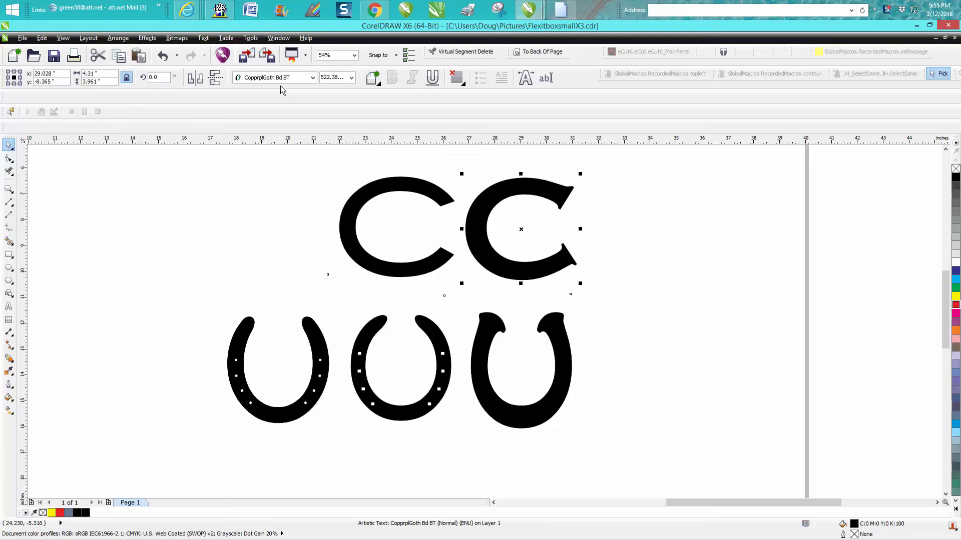
# Step: Return the left letter to 90° as a U and drag the C far right
pyautogui.click(396, 188)
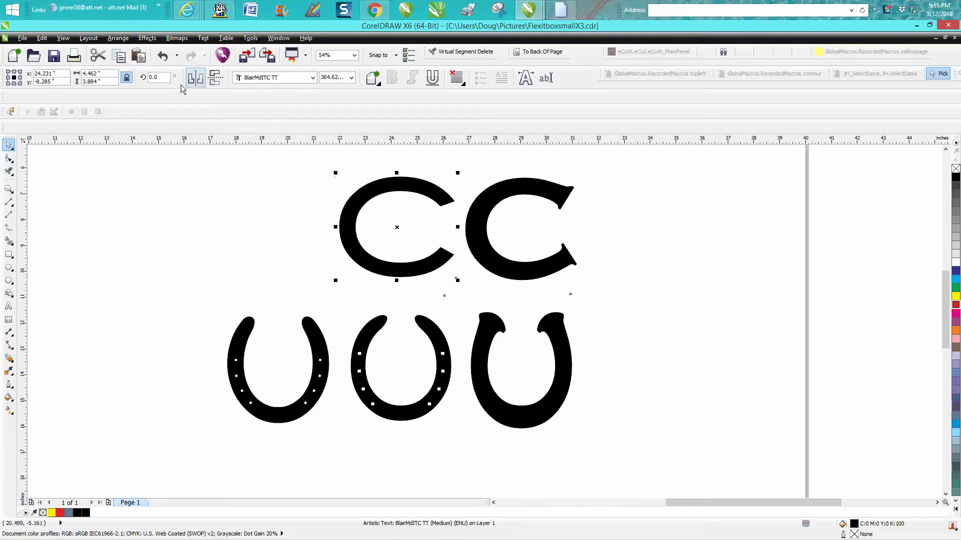
pyautogui.click(143, 78)
pyautogui.write('90')
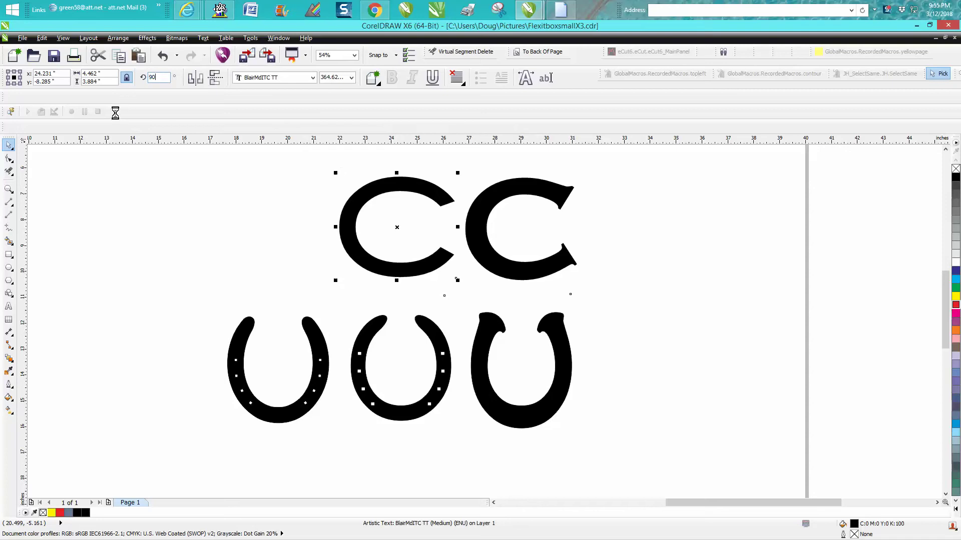
pyautogui.press('Return')
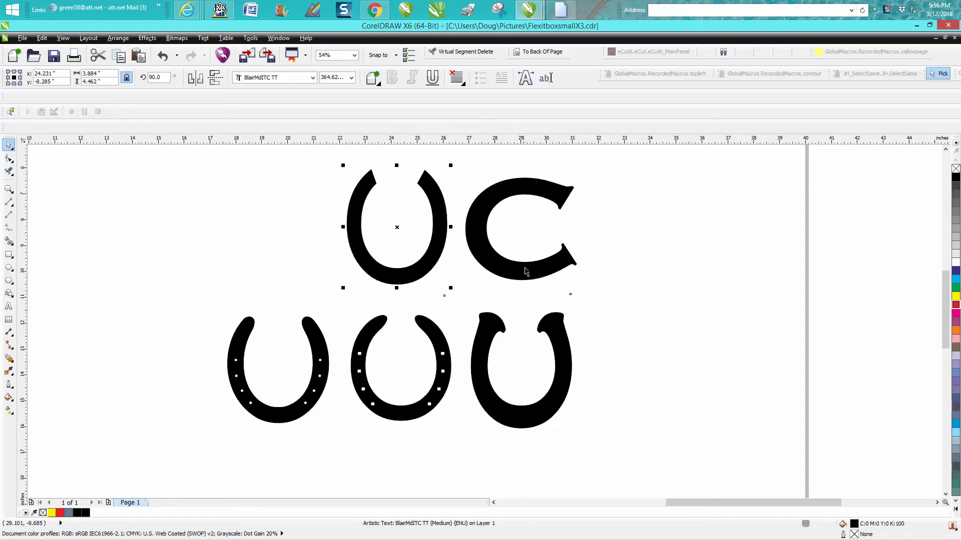
pyautogui.moveTo(529, 272); pyautogui.dragTo(658, 277)
# Step: Put the plain horseshoe under the C, a nail-hole horseshoe beside the U, and unfill the left one
pyautogui.moveTo(569, 370); pyautogui.dragTo(699, 359)
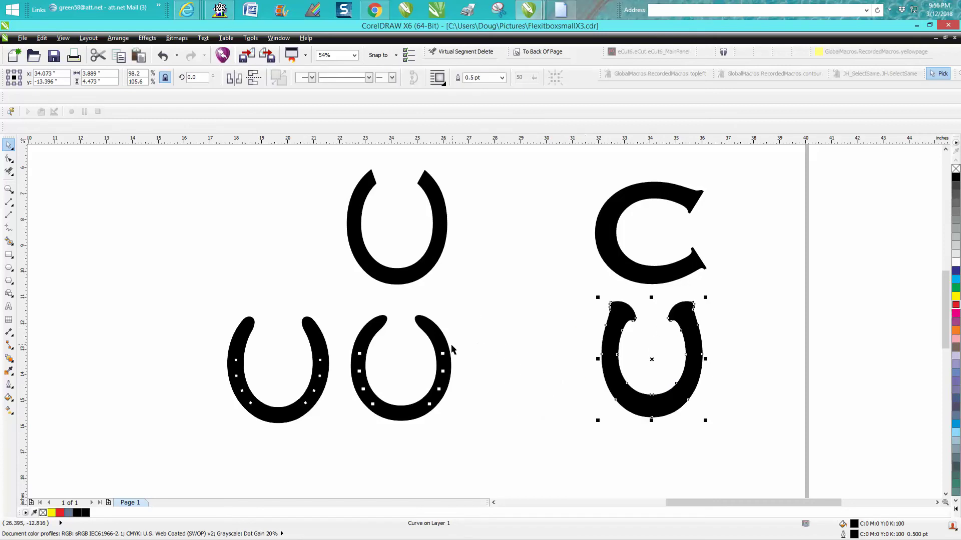
pyautogui.moveTo(452, 348); pyautogui.dragTo(580, 170)
pyautogui.click(432, 264)
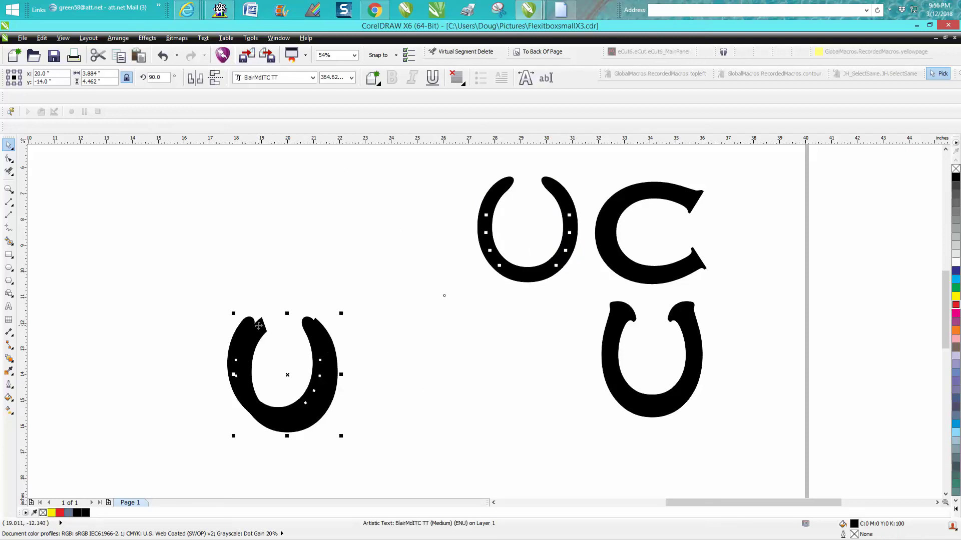
pyautogui.moveTo(253, 322); pyautogui.dragTo(131, 256)
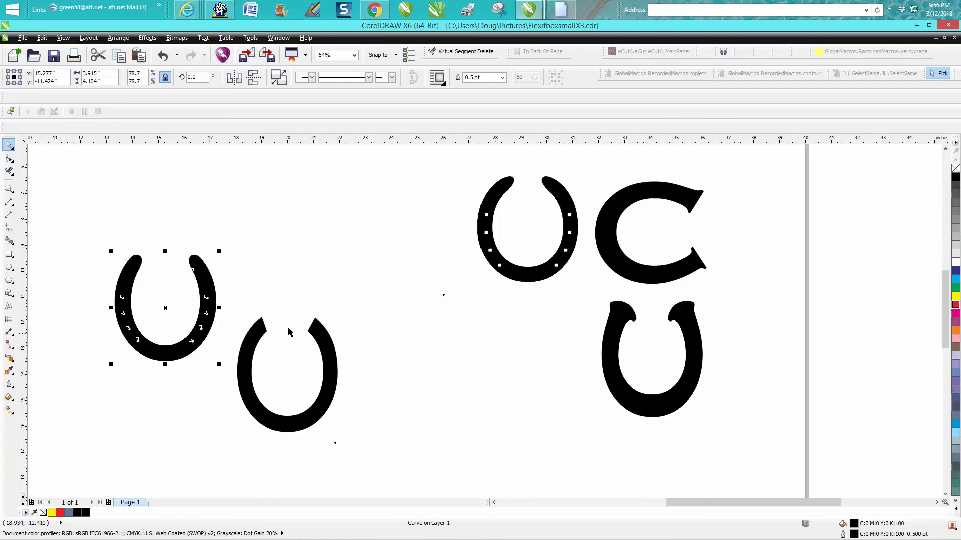
pyautogui.click(954, 169)
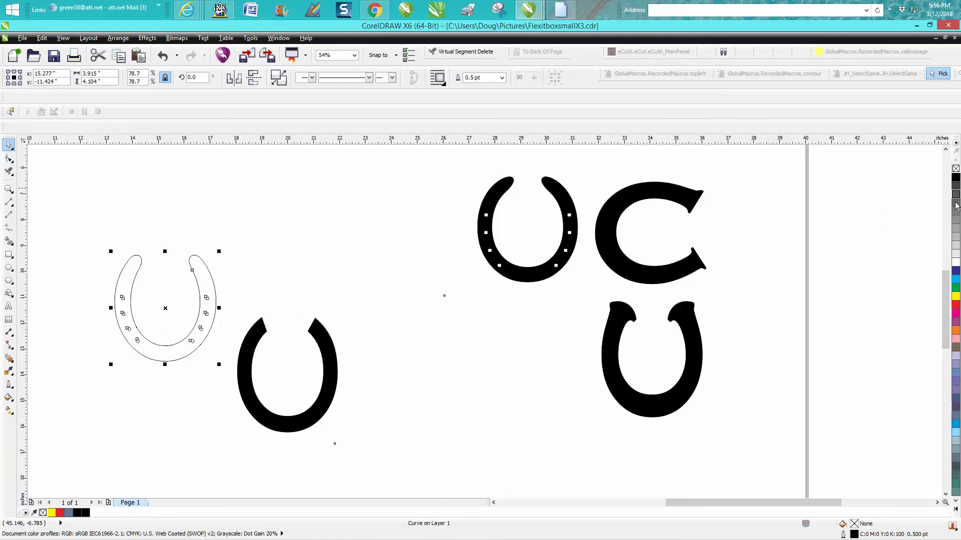
# Step: Restore the left horseshoe's fill, then make the U unfilled with a red outline
pyautogui.click(330, 375)
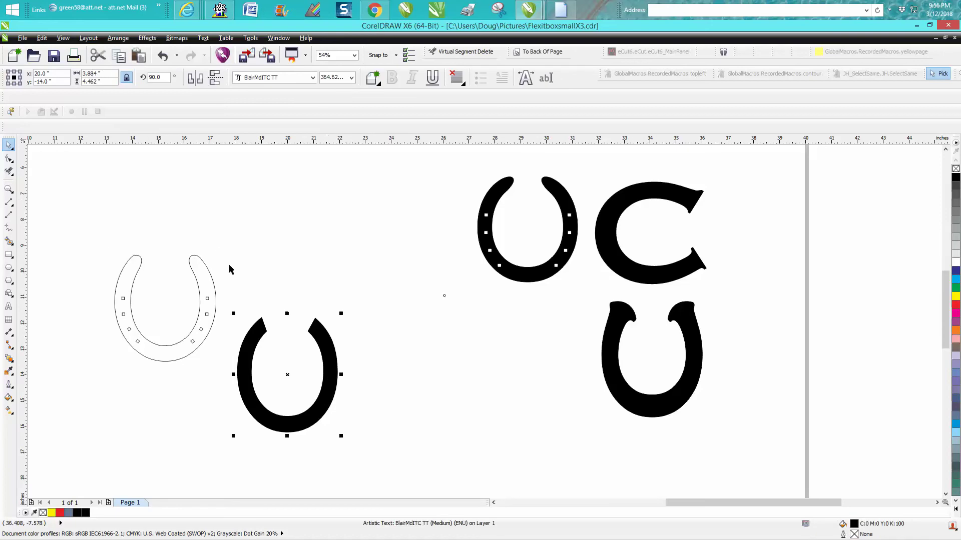
pyautogui.click(162, 56)
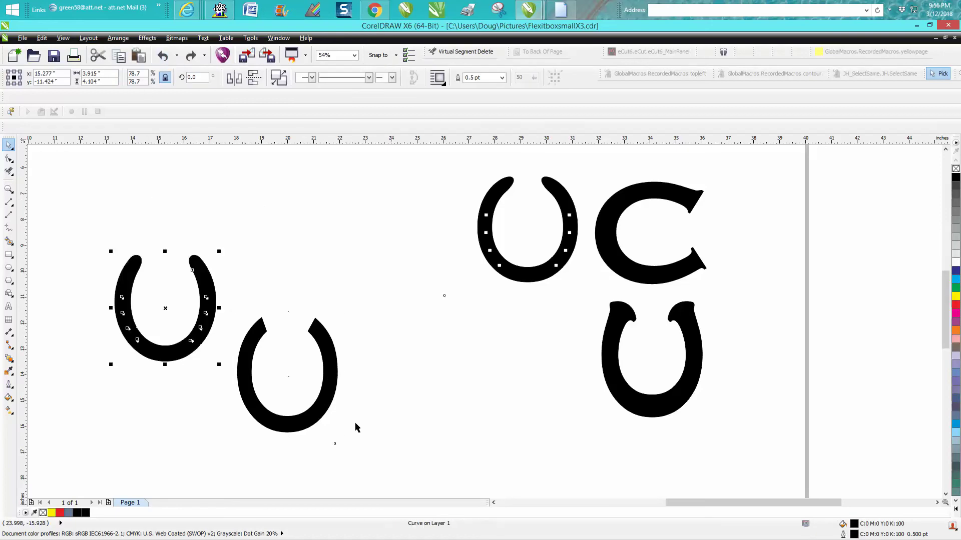
pyautogui.click(323, 375)
pyautogui.click(325, 373)
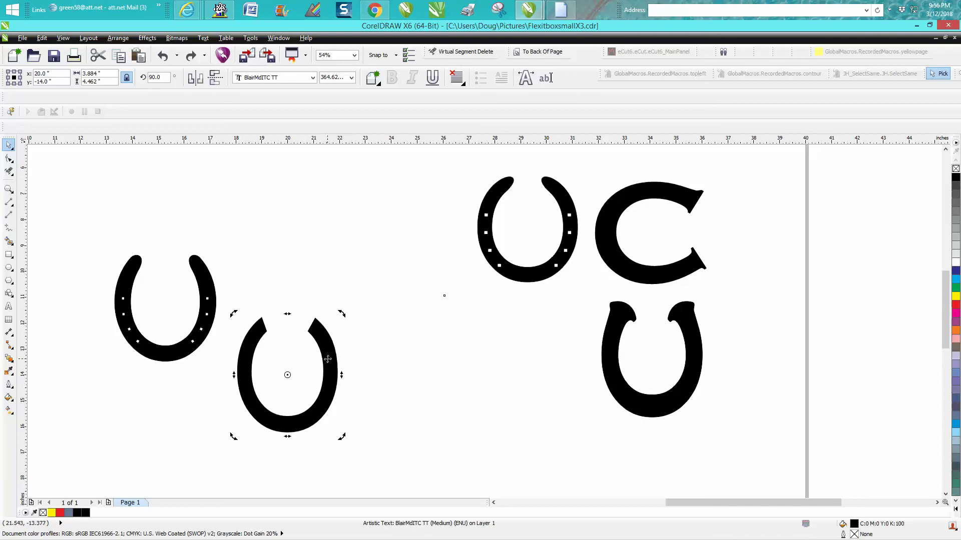
pyautogui.click(954, 231)
pyautogui.click(955, 169)
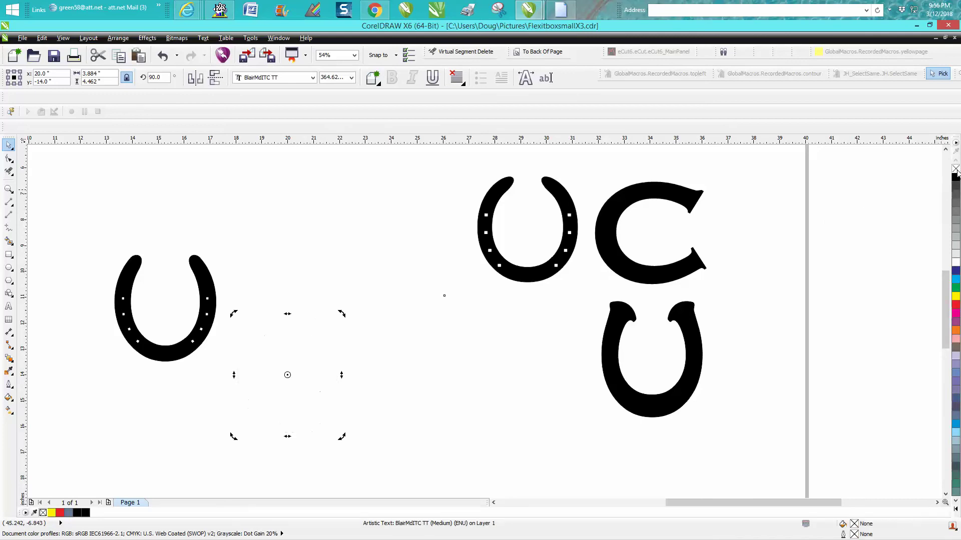
pyautogui.rightClick(956, 305)
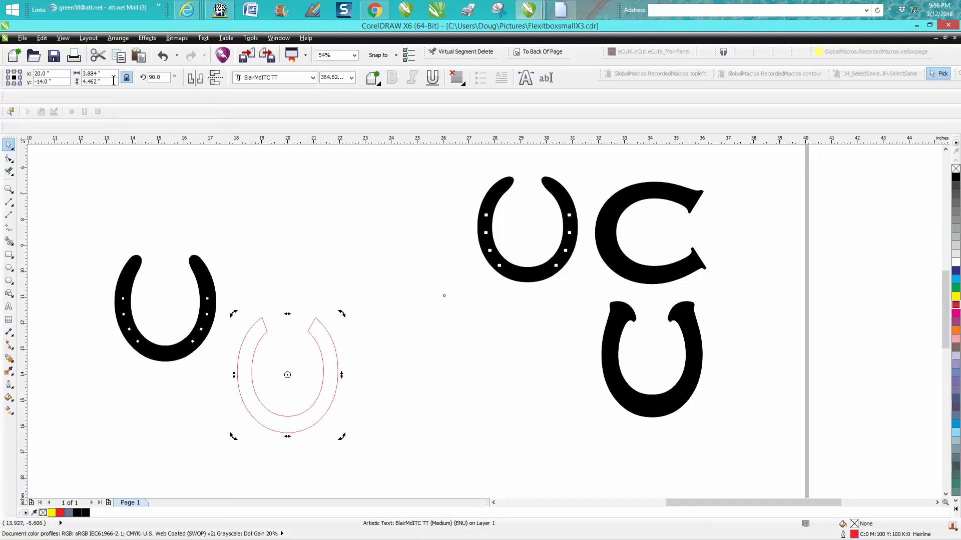
# Step: Convert the red U letter to curves via Arrange > Convert To Curves
pyautogui.click(118, 40)
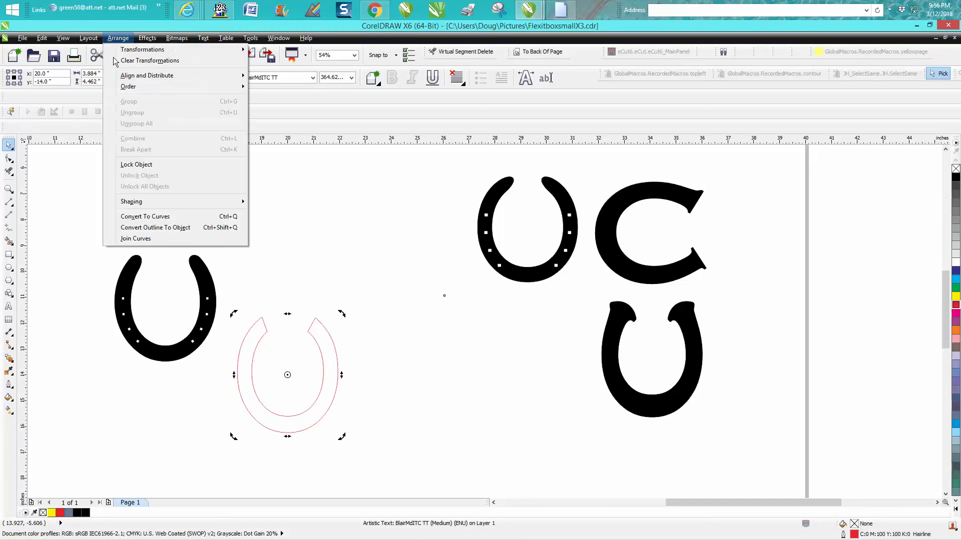
pyautogui.click(150, 218)
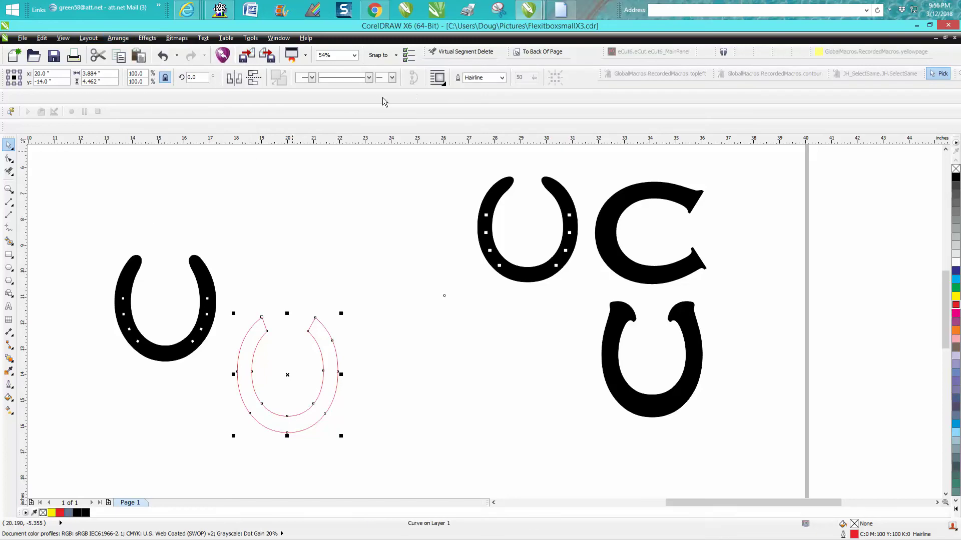
pyautogui.click(8, 203)
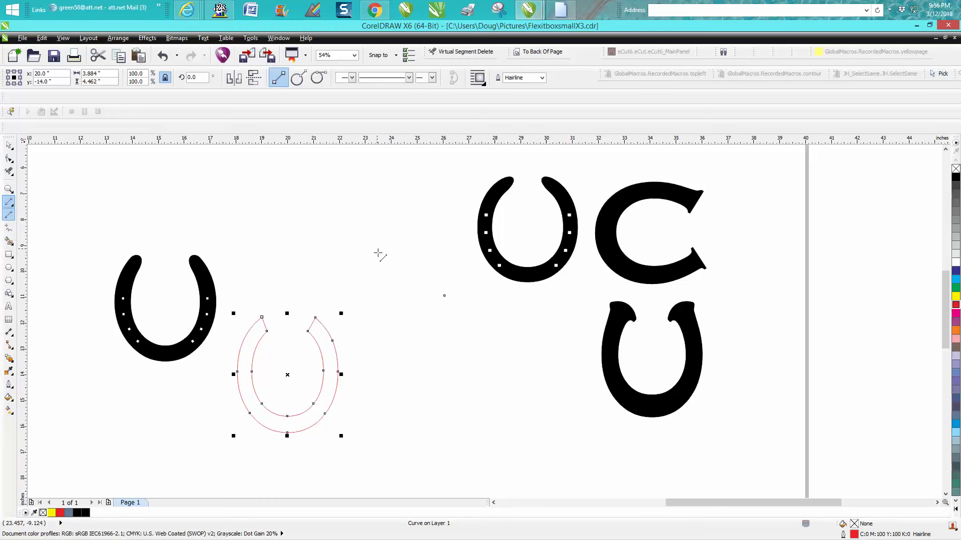
# Step: Cut the red U with a centred vertical line, delete its right half, and remove the line
pyautogui.moveTo(386, 356); pyautogui.dragTo(385, 456)
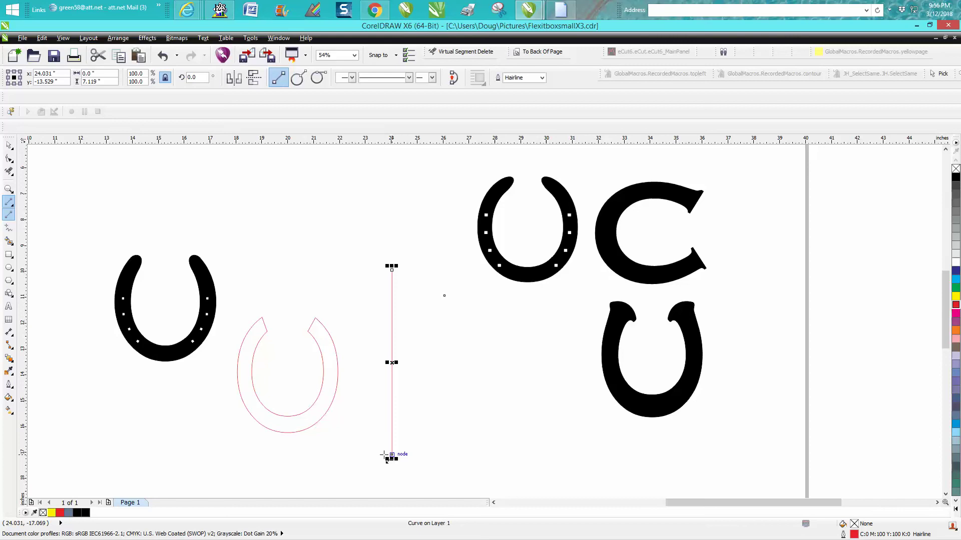
pyautogui.press('Return')
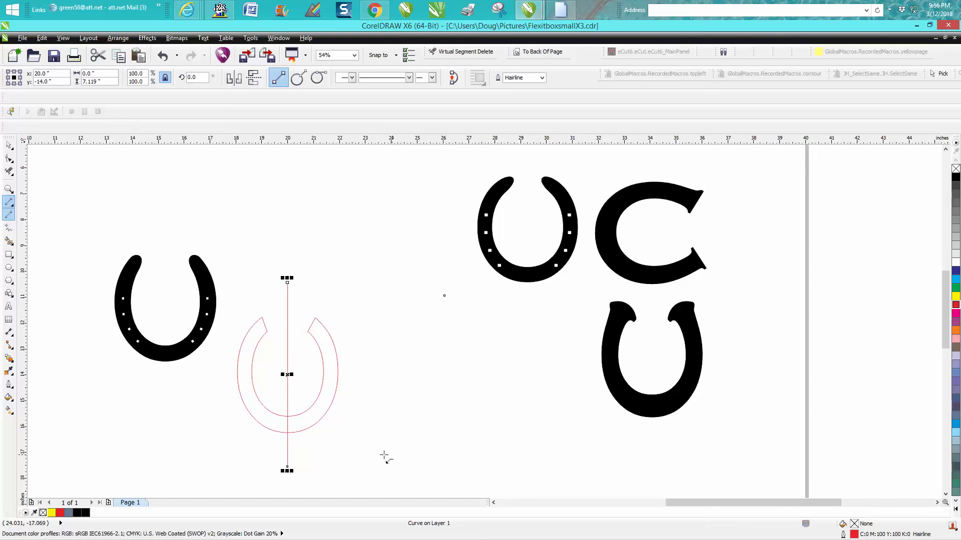
pyautogui.click(8, 170)
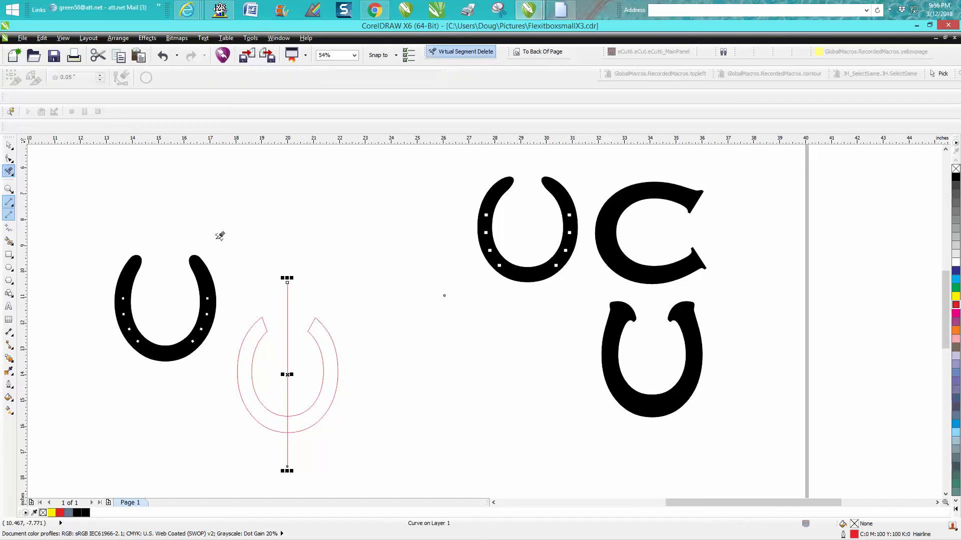
pyautogui.click(317, 332)
pyautogui.click(9, 145)
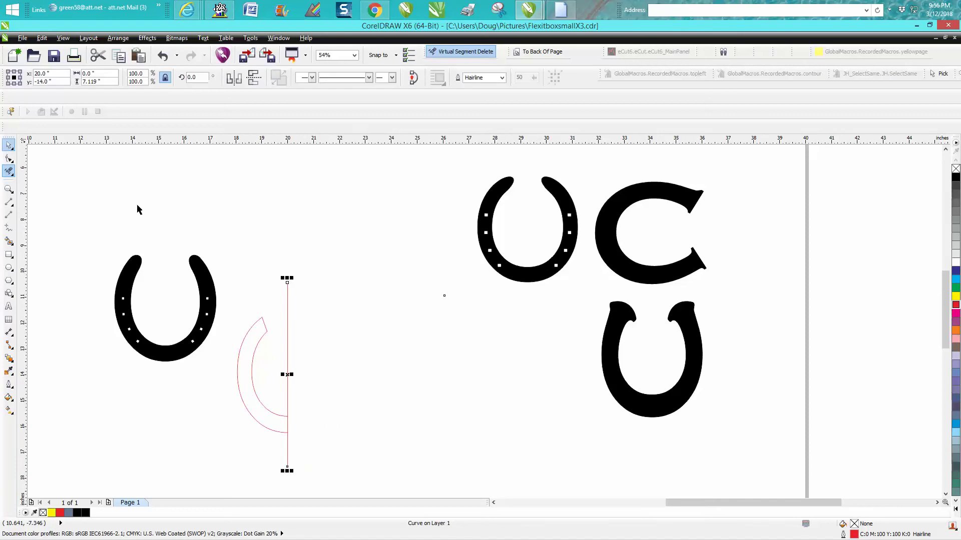
pyautogui.moveTo(289, 300); pyautogui.dragTo(396, 314)
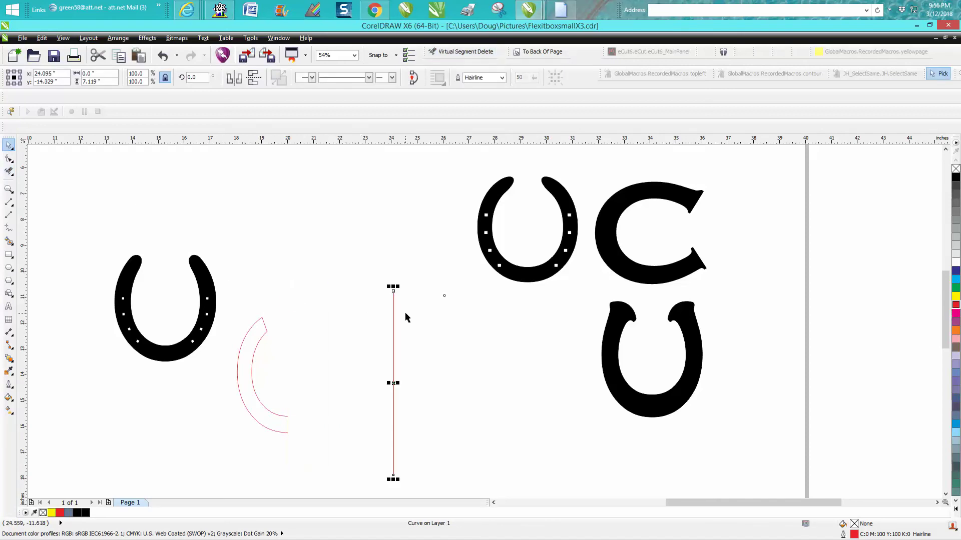
pyautogui.press('Delete')
# Step: Zoom into the arc's top end and convert its two end nodes To Curve
pyautogui.click(8, 188)
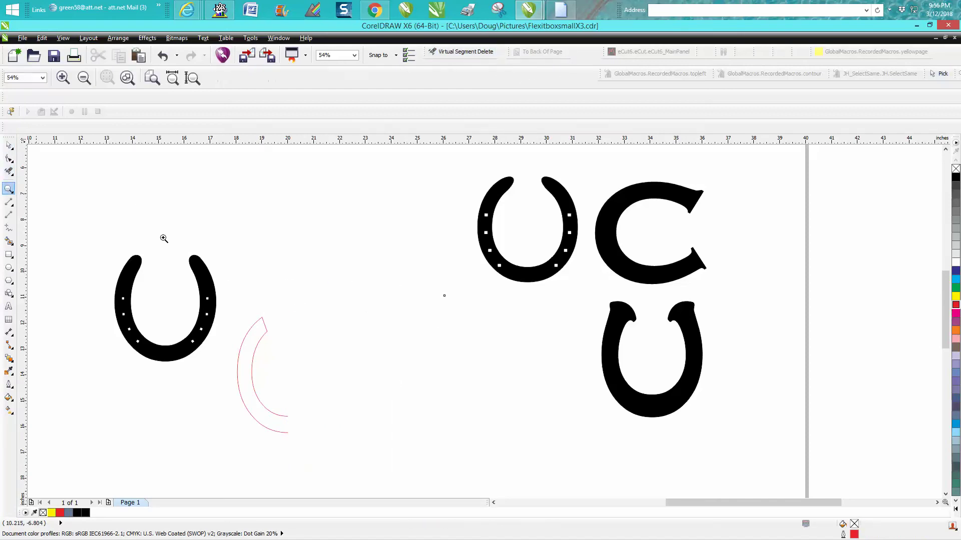
pyautogui.moveTo(236, 307); pyautogui.dragTo(321, 353)
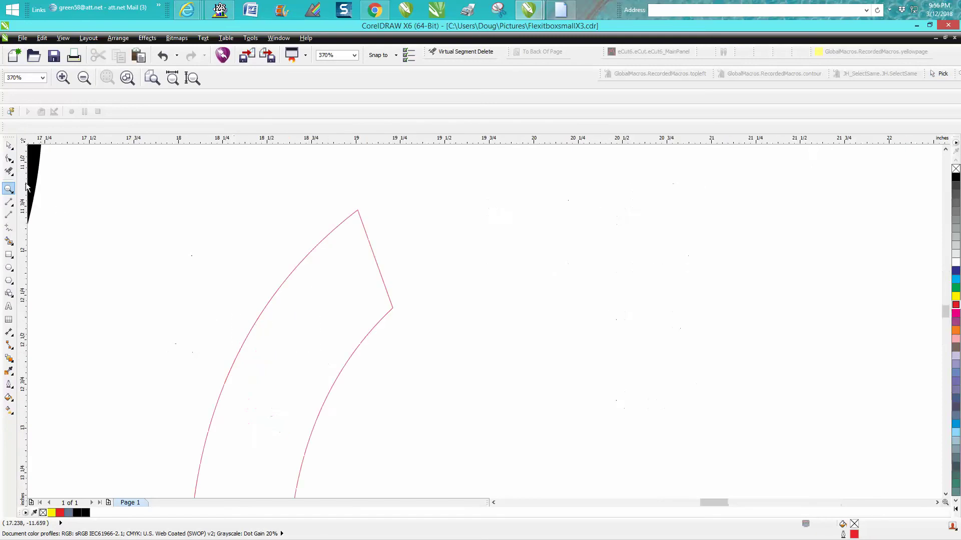
pyautogui.click(9, 158)
pyautogui.click(344, 223)
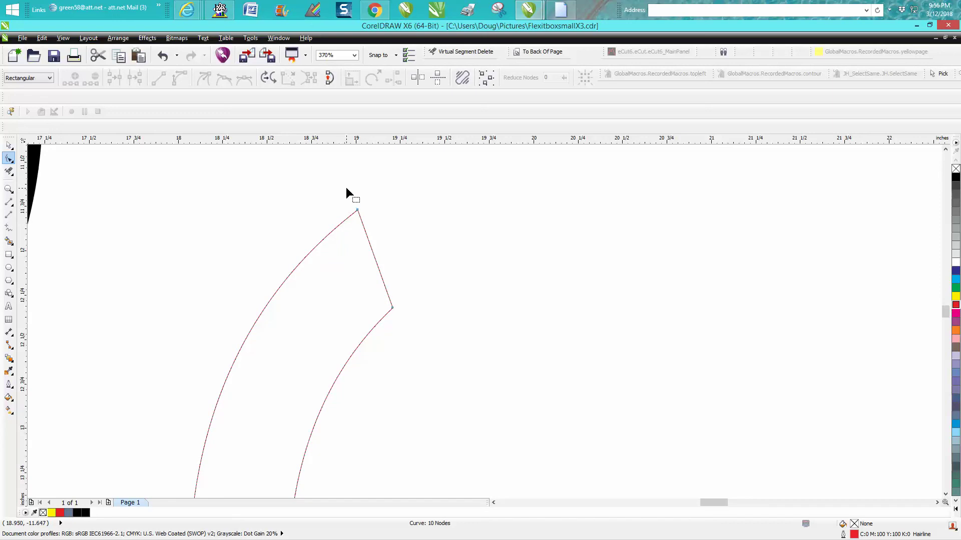
pyautogui.moveTo(346, 187); pyautogui.dragTo(417, 331)
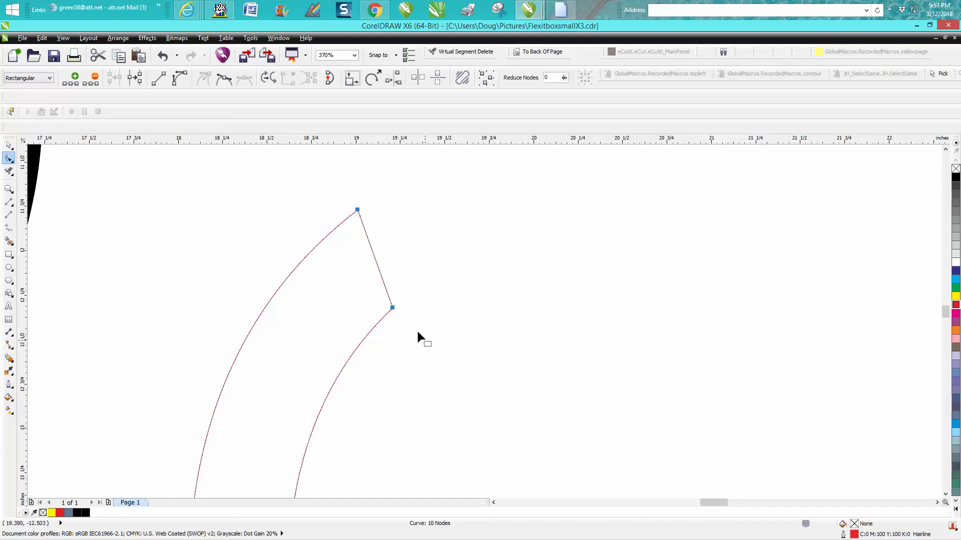
pyautogui.rightClick(394, 310)
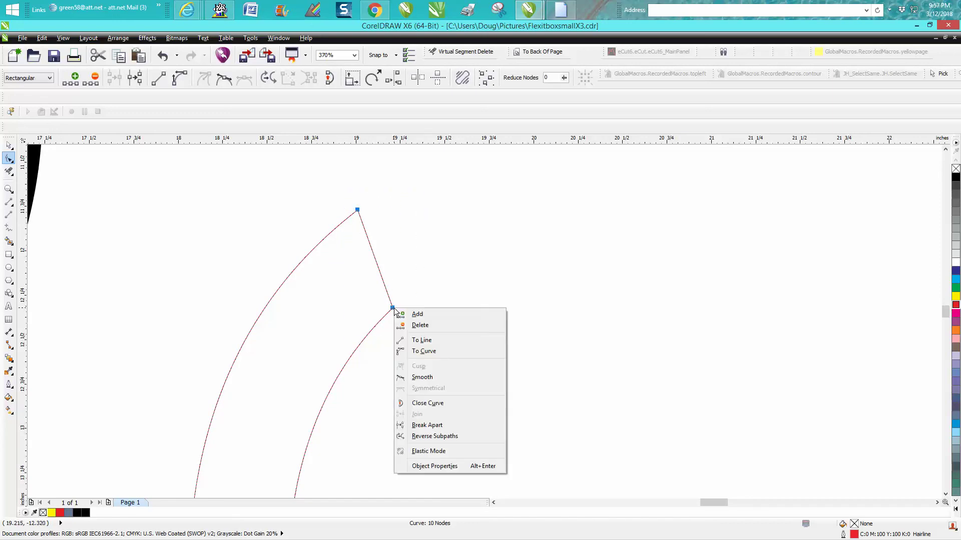
pyautogui.click(423, 352)
# Step: Bend the top end segment outward and delete the top corner node to round the tip
pyautogui.click(378, 267)
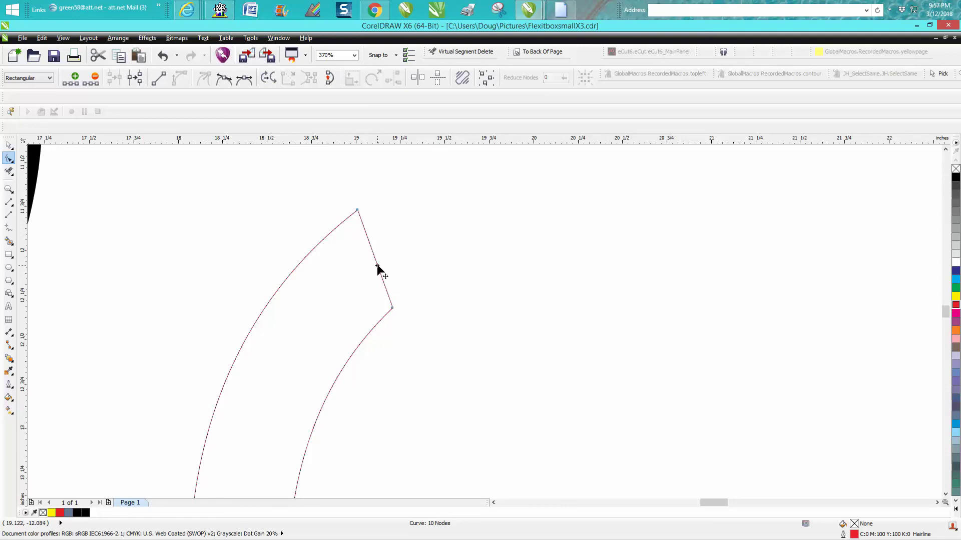
pyautogui.moveTo(378, 267); pyautogui.dragTo(449, 209)
pyautogui.scroll(-3, 445, 236)
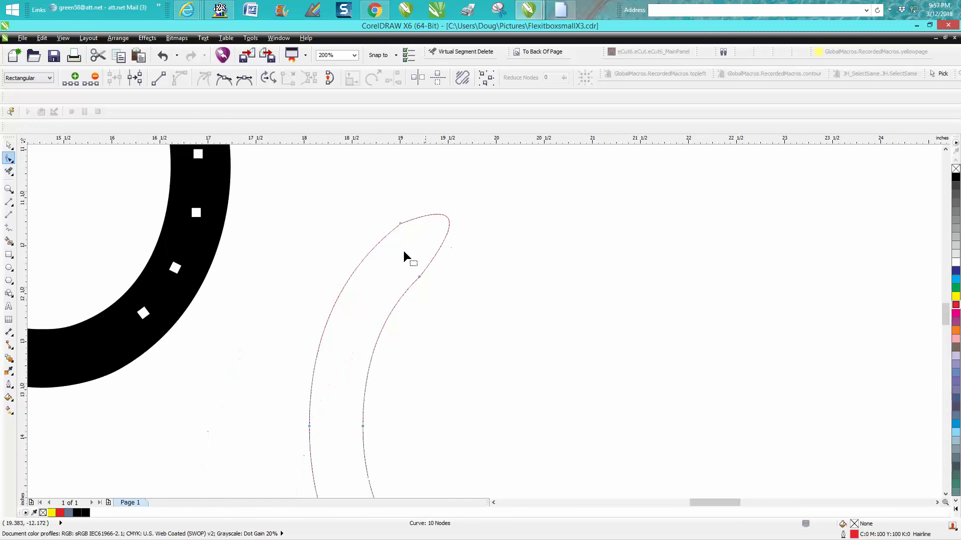
pyautogui.click(398, 224)
pyautogui.press('Delete')
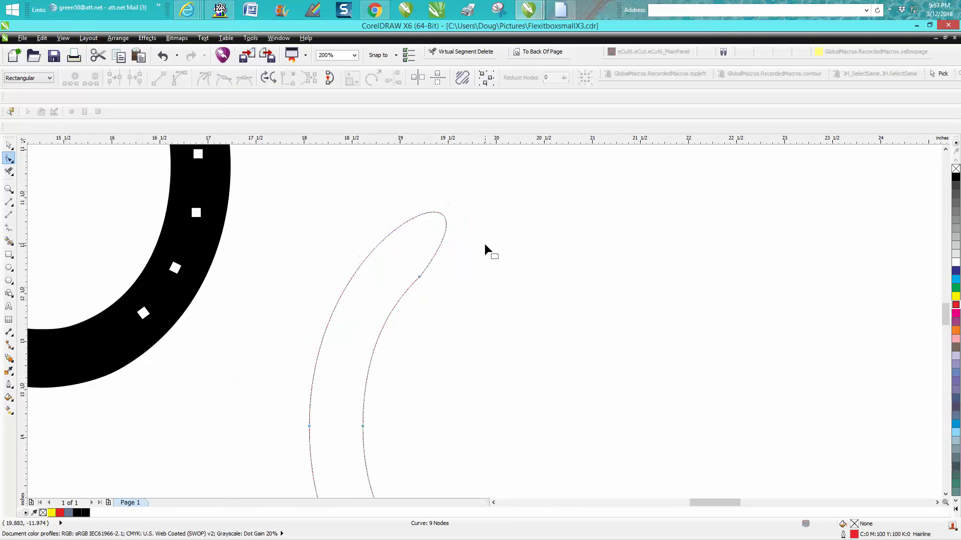
pyautogui.scroll(-2, 499, 253)
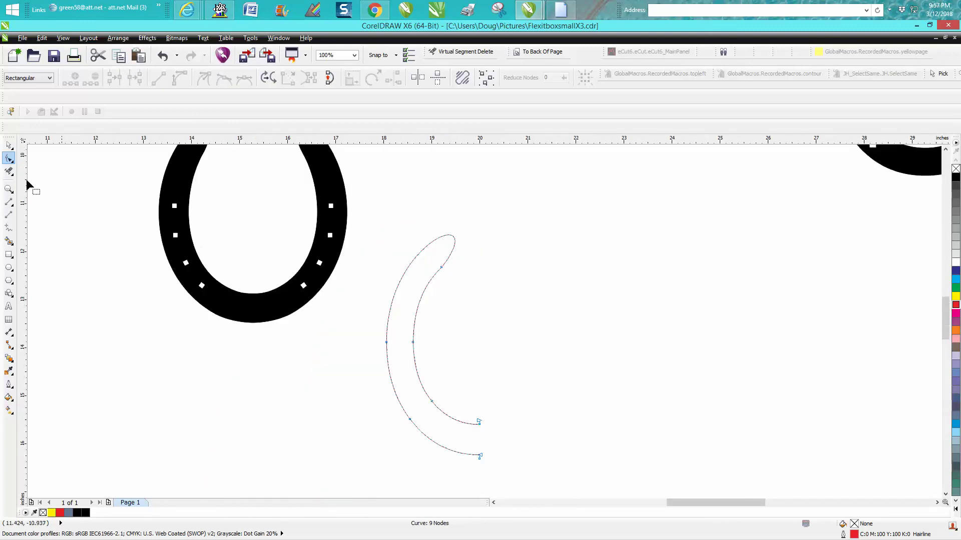
# Step: Mirror a copy of the half outline across and Smart Fill the enclosed horseshoe black
pyautogui.click(9, 145)
pyautogui.moveTo(365, 216); pyautogui.dragTo(561, 487)
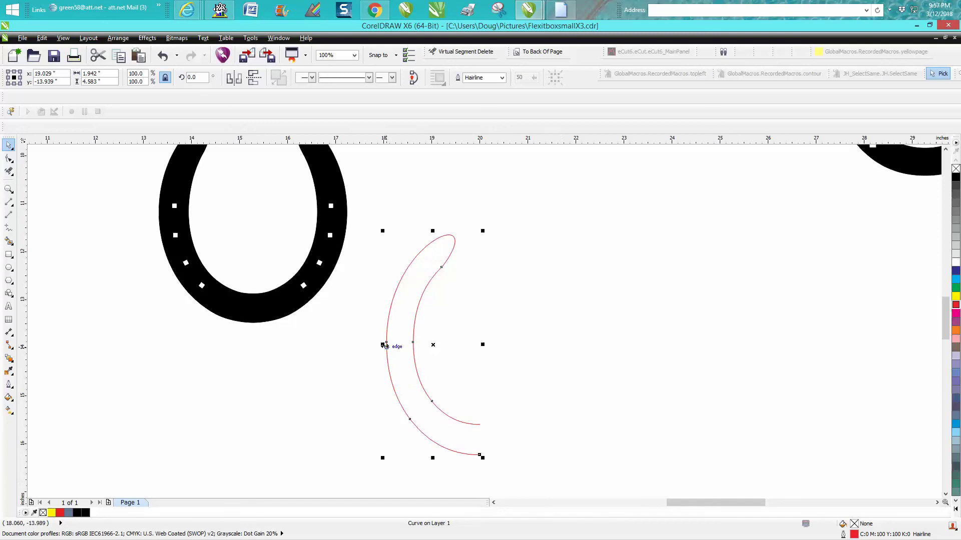
pyautogui.moveTo(383, 345); pyautogui.dragTo(499, 346)
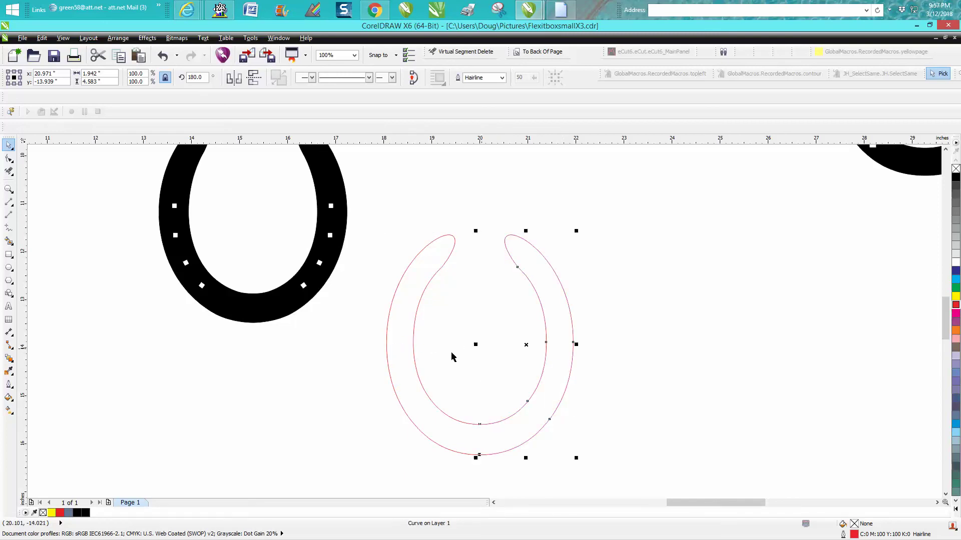
pyautogui.click(9, 241)
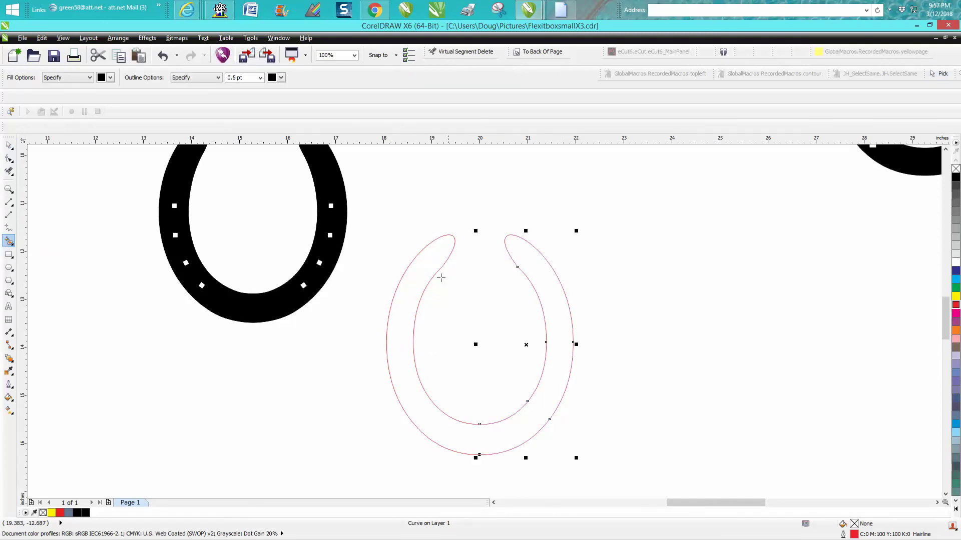
pyautogui.click(428, 262)
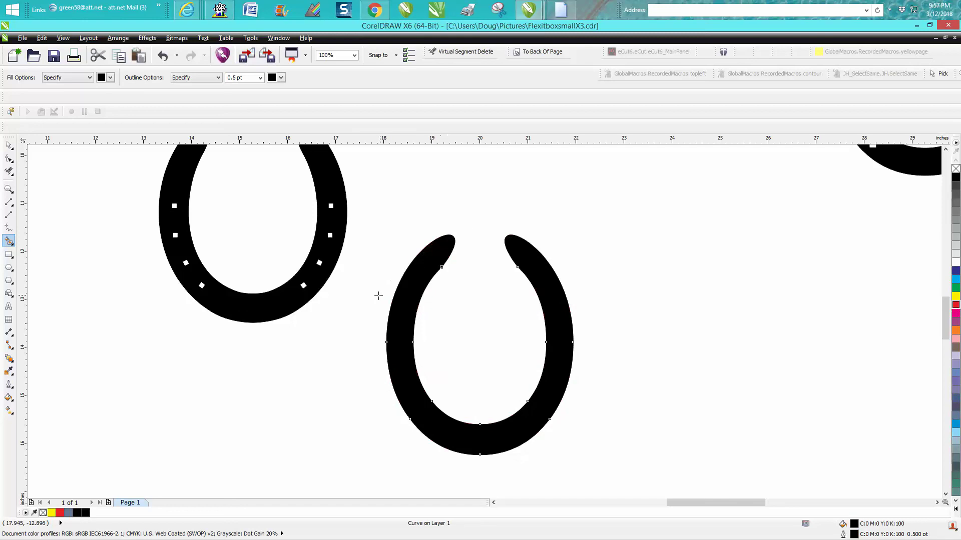
pyautogui.click(9, 145)
pyautogui.scroll(-3, 633, 267)
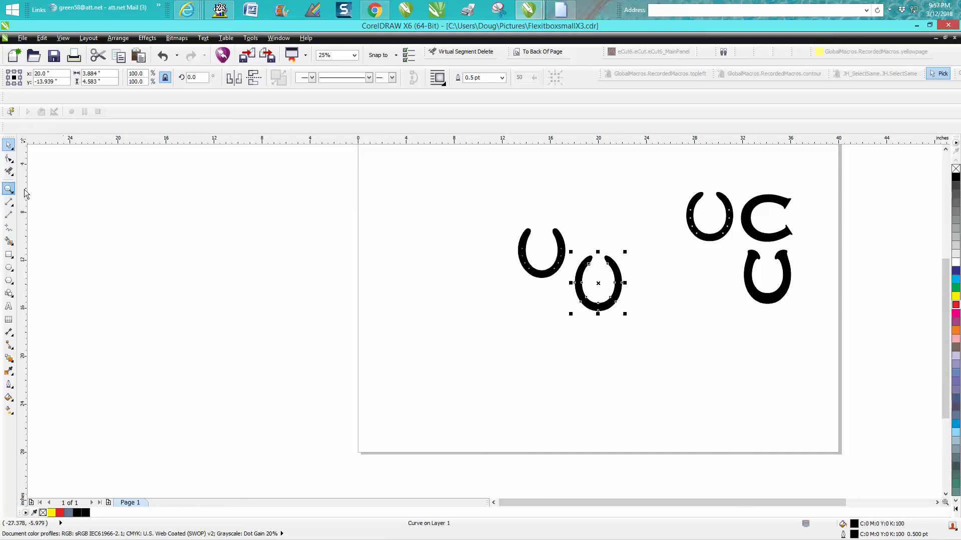
pyautogui.click(9, 189)
pyautogui.moveTo(513, 213); pyautogui.dragTo(622, 330)
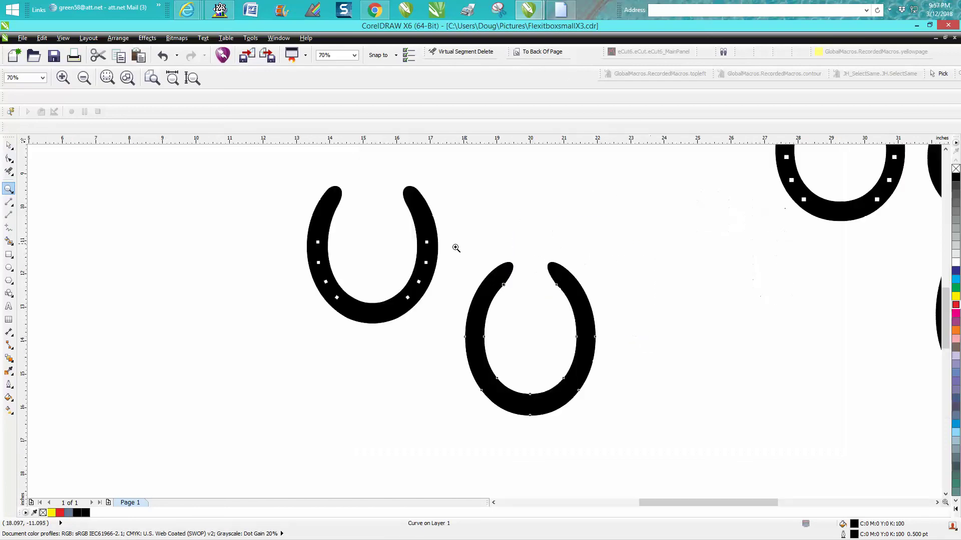
pyautogui.rightClick(431, 261)
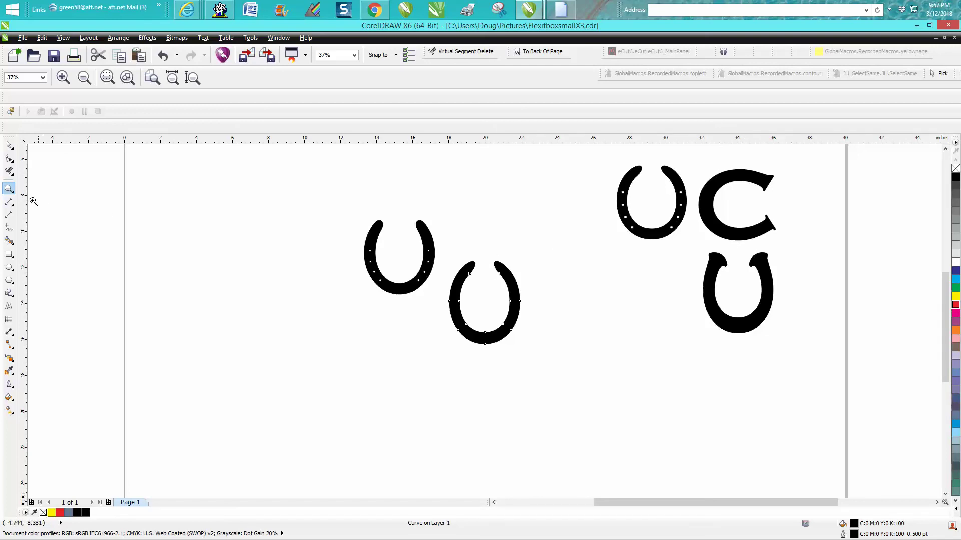
pyautogui.moveTo(351, 220); pyautogui.dragTo(549, 370)
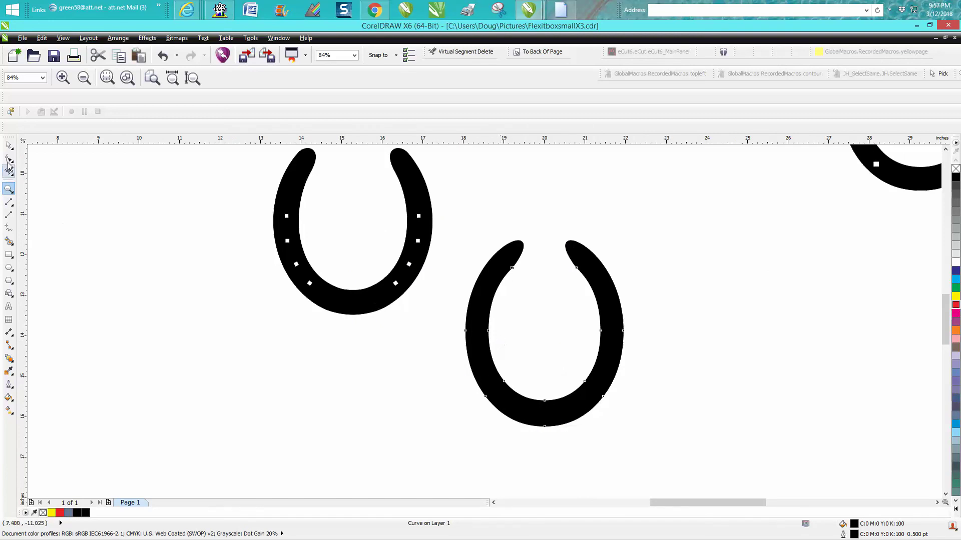
# Step: Stretch the solid horseshoe to 127.5% wide by 116.5% tall beside the nail-hole horseshoe
pyautogui.click(9, 145)
pyautogui.moveTo(546, 333); pyautogui.dragTo(698, 333)
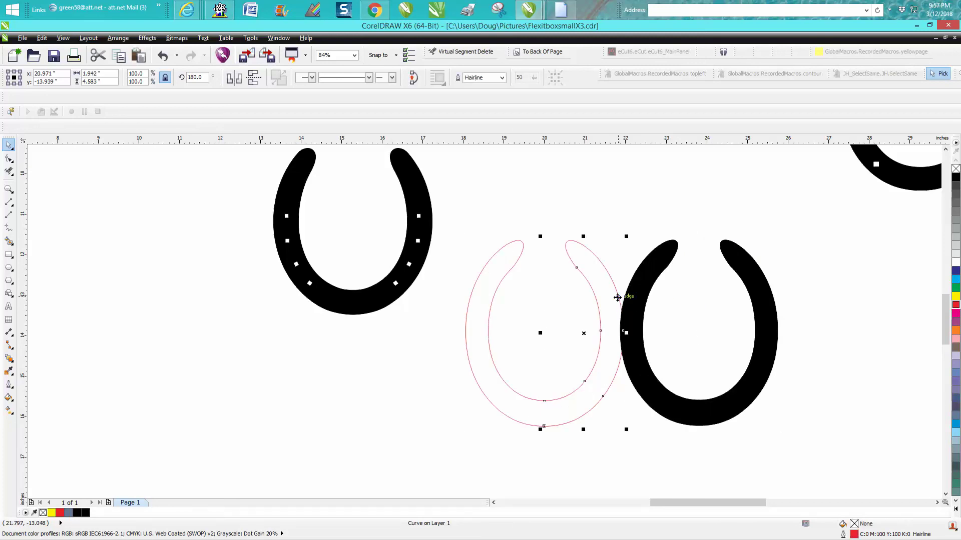
pyautogui.click(502, 270)
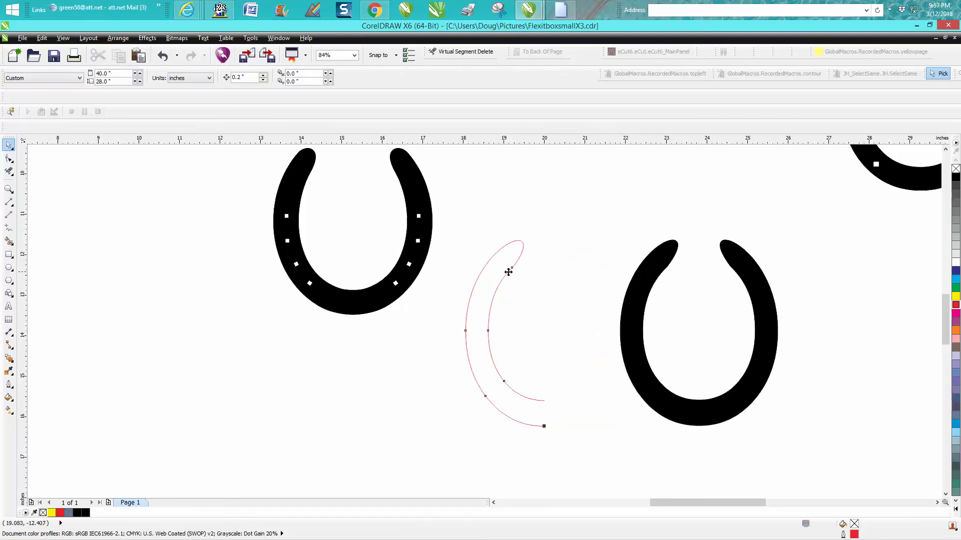
pyautogui.click(628, 324)
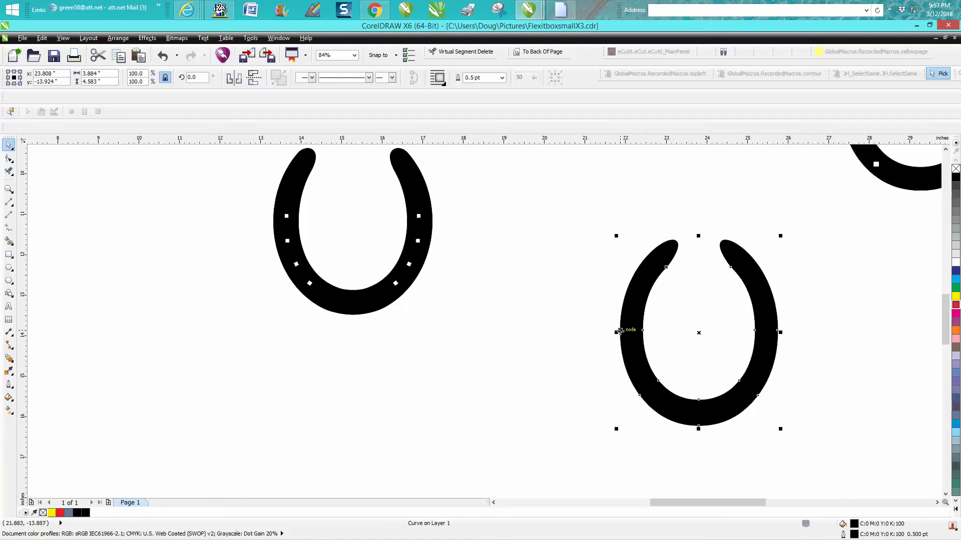
pyautogui.moveTo(617, 332); pyautogui.dragTo(573, 334)
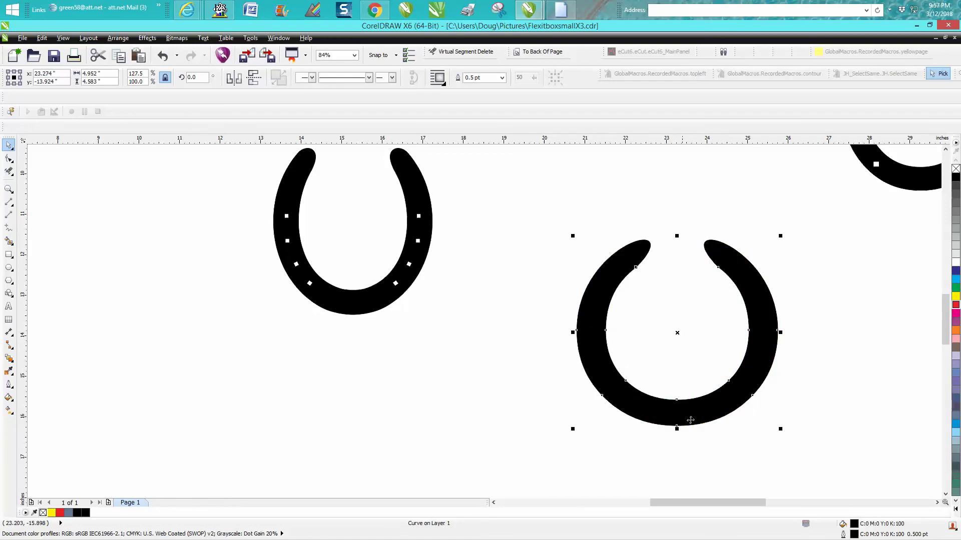
pyautogui.moveTo(677, 429); pyautogui.dragTo(712, 460)
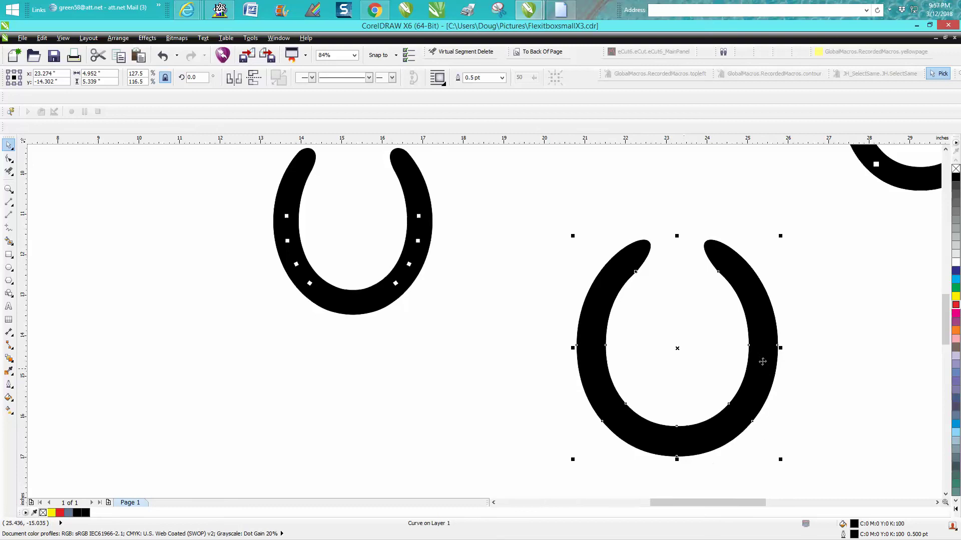
pyautogui.scroll(-3, 780, 355)
pyautogui.moveTo(737, 345); pyautogui.dragTo(682, 285)
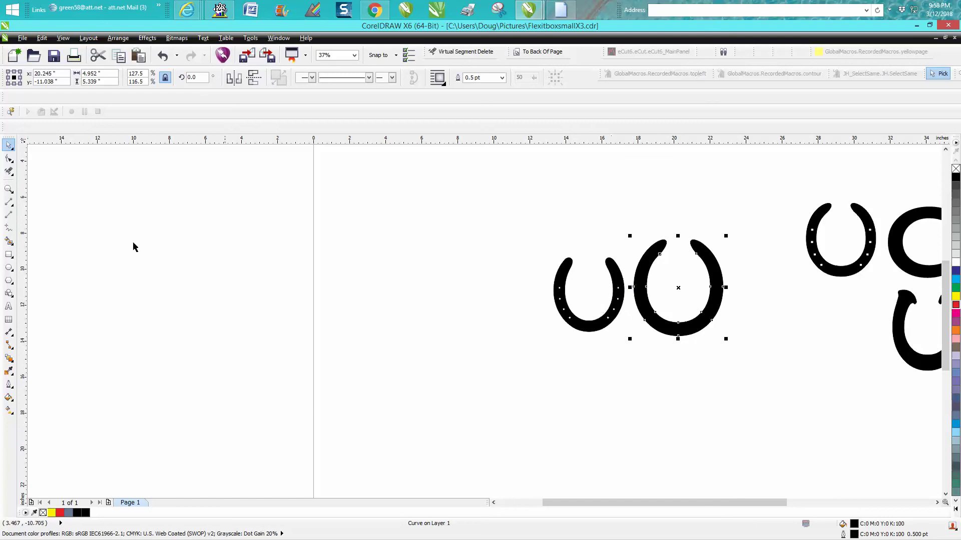
pyautogui.click(8, 189)
pyautogui.moveTo(513, 221); pyautogui.dragTo(760, 359)
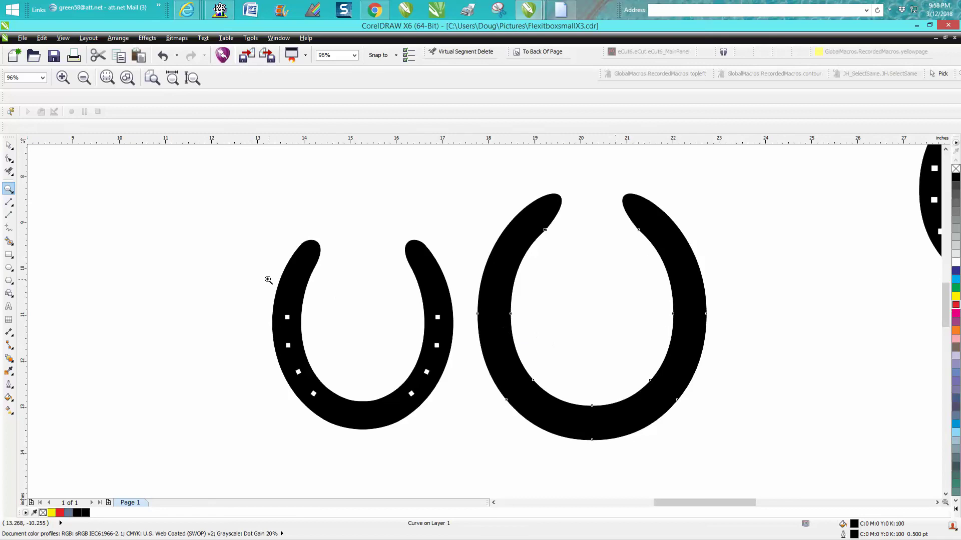